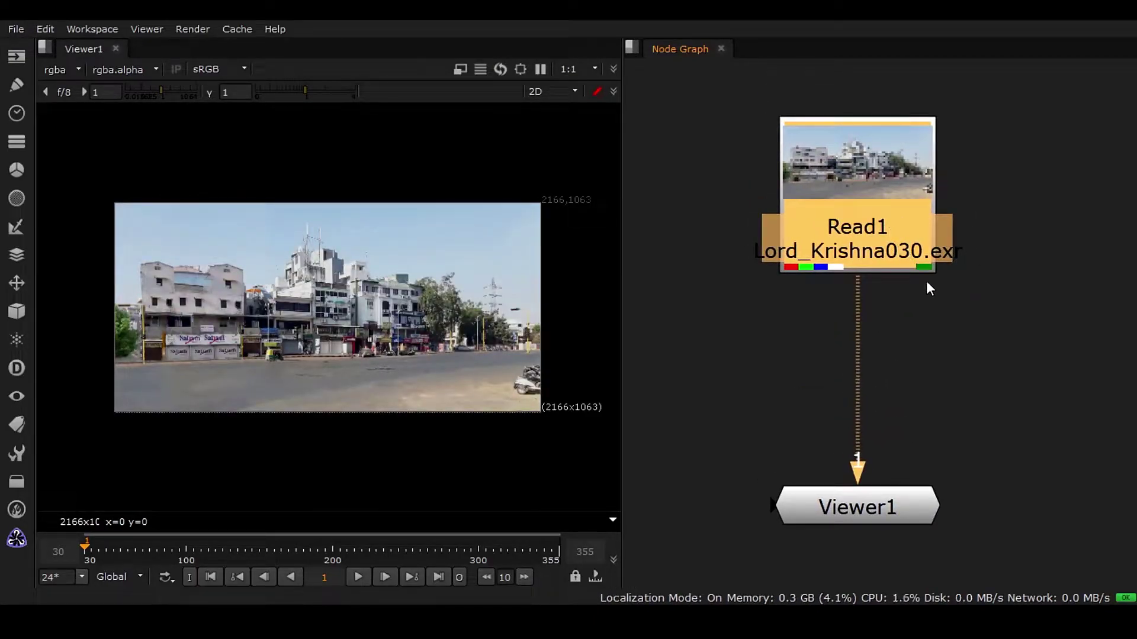
{"action": "scroll", "coordinate": [918, 233], "scroll_direction": "up", "scroll_amount": 5}
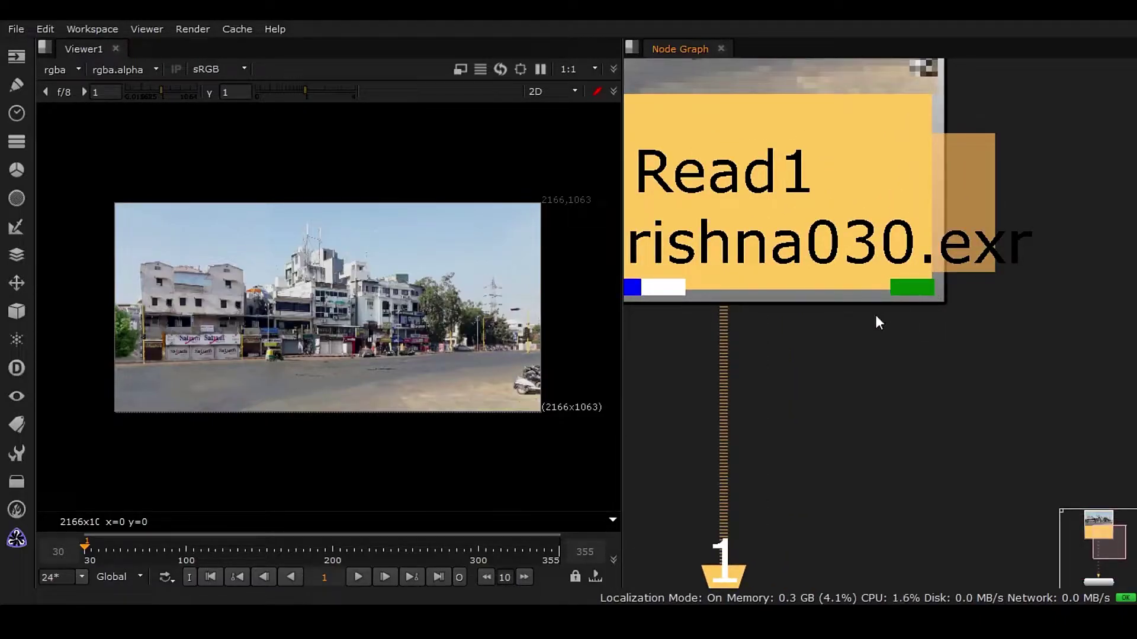
Cycle the viewer through Read1's Multi_Matte_1 and Multi_Matte_2 passes.
{"action": "middle_click_drag", "start_coordinate": [763, 372], "coordinate": [872, 342]}
{"action": "scroll", "coordinate": [872, 343], "scroll_direction": "down", "scroll_amount": 2}
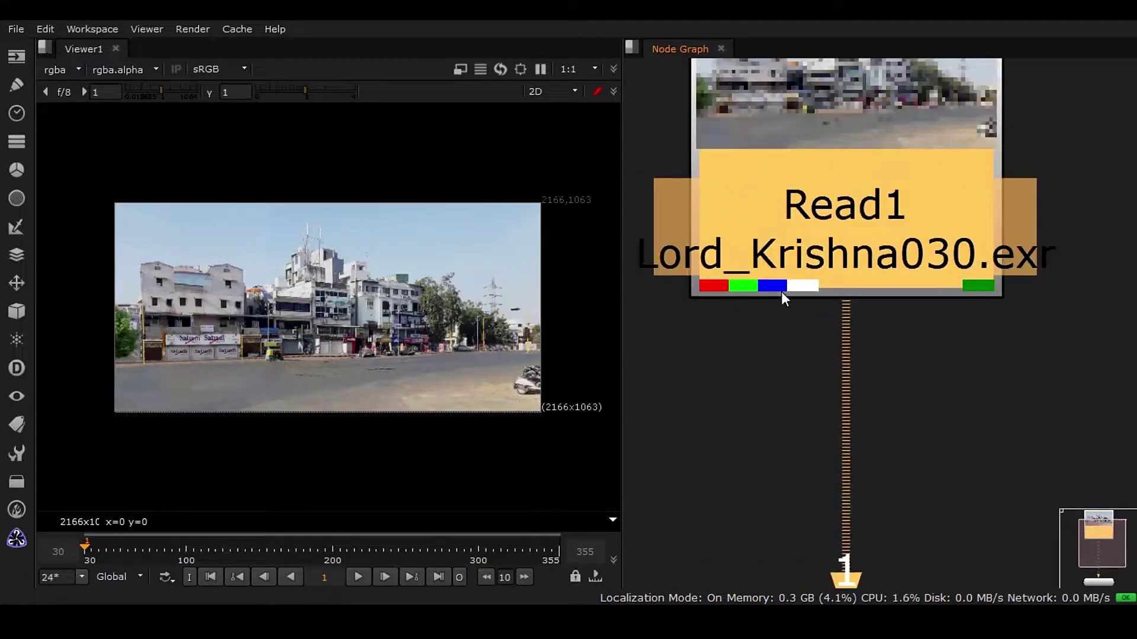
{"action": "scroll", "coordinate": [770, 311], "scroll_direction": "down", "scroll_amount": 1}
{"action": "scroll", "coordinate": [769, 311], "scroll_direction": "down", "scroll_amount": 1}
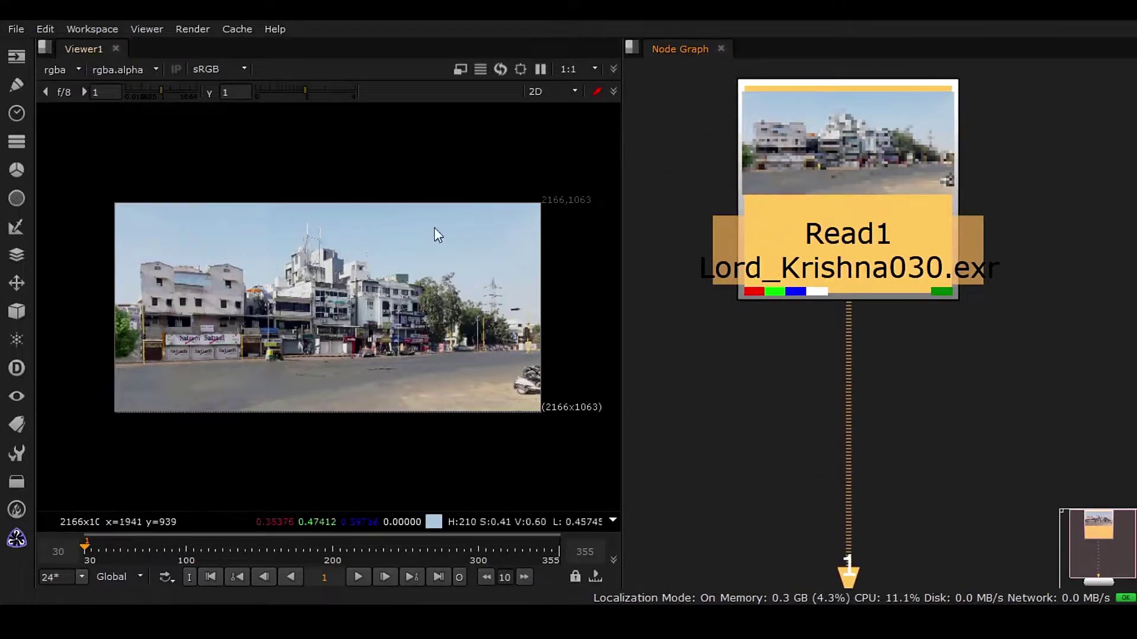
{"action": "left_click", "coordinate": [75, 71]}
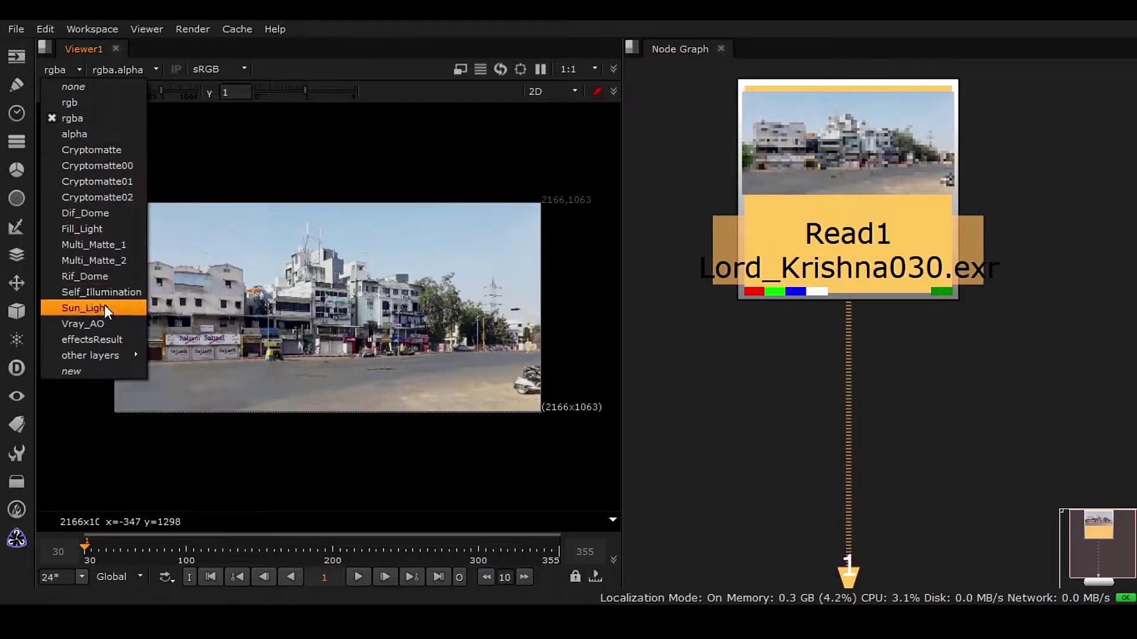
{"action": "left_click", "coordinate": [123, 243]}
{"action": "left_click", "coordinate": [79, 70]}
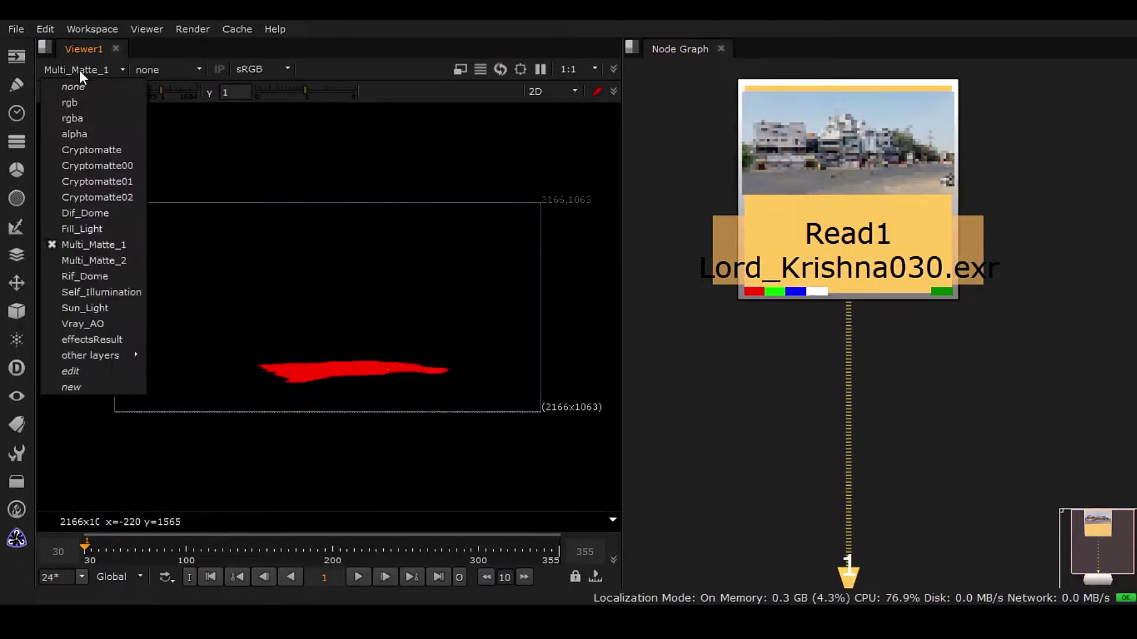
{"action": "left_click", "coordinate": [109, 254]}
Check the Self_Illumination and Dif_Dome passes in the viewer.
{"action": "left_click", "coordinate": [87, 70]}
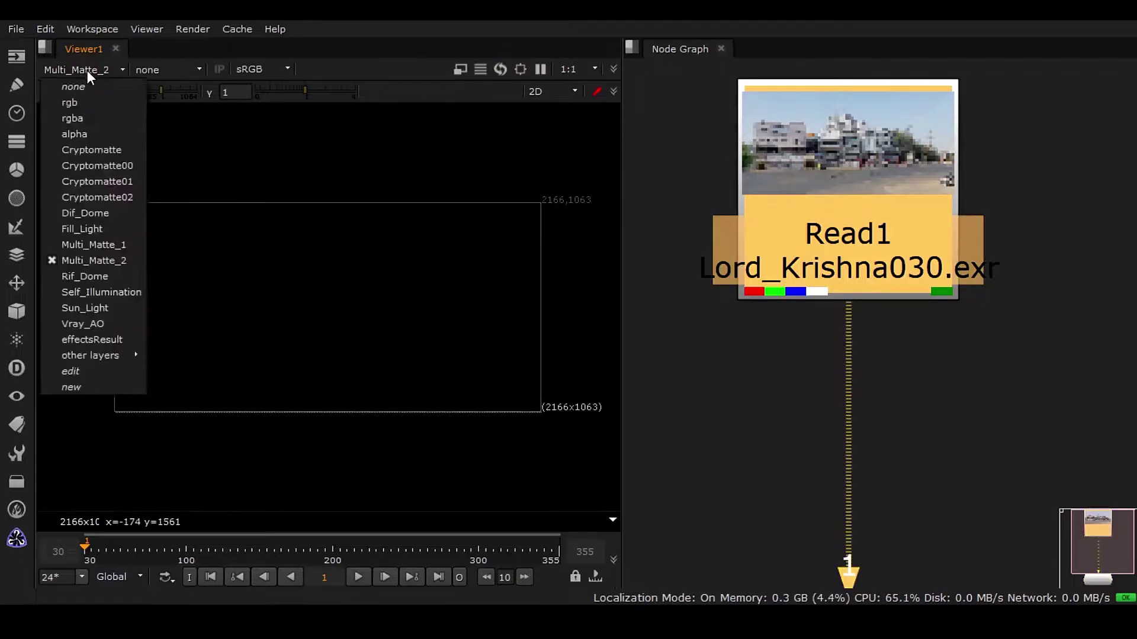
{"action": "left_click", "coordinate": [98, 286]}
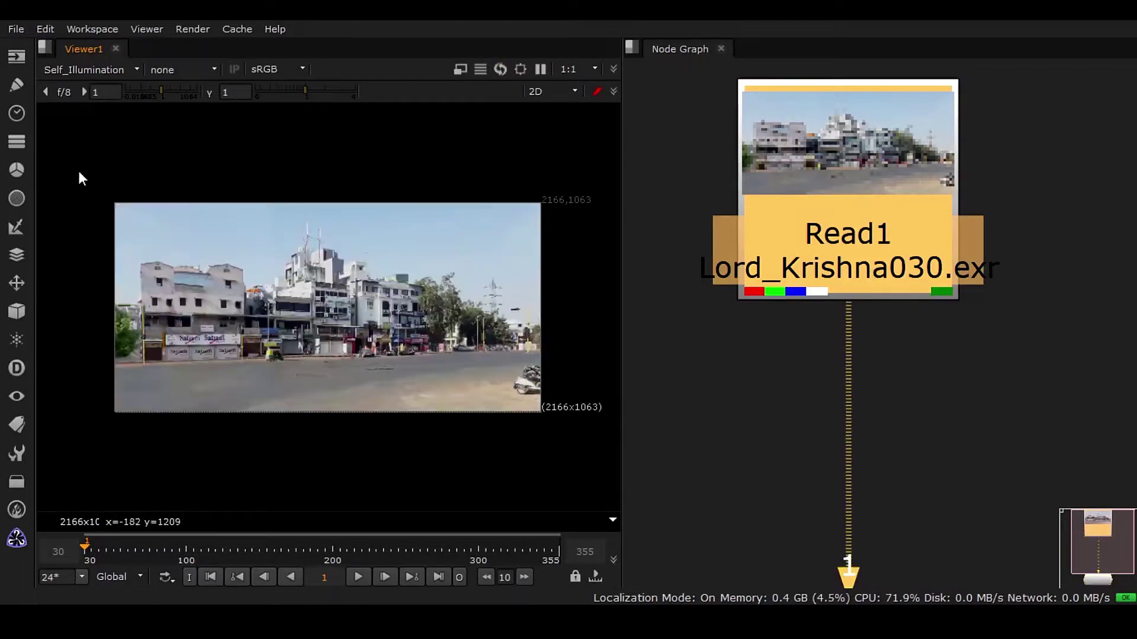
{"action": "left_click", "coordinate": [97, 70]}
{"action": "left_click", "coordinate": [122, 223]}
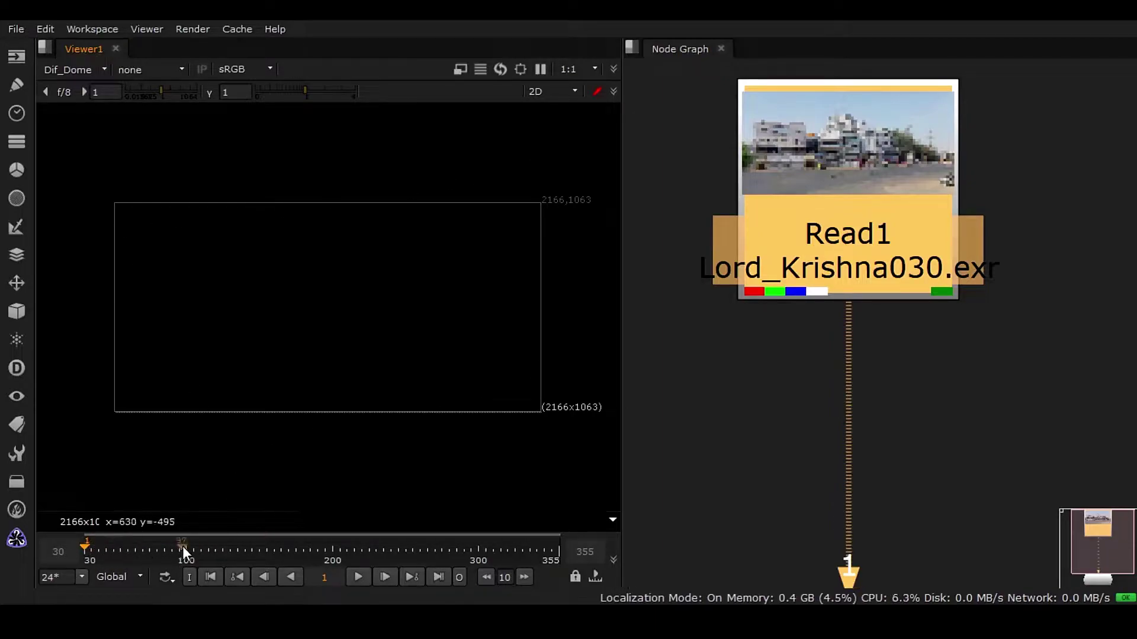
Jump to frame 147 and display the Fill_Light pass.
{"action": "left_click", "coordinate": [255, 550]}
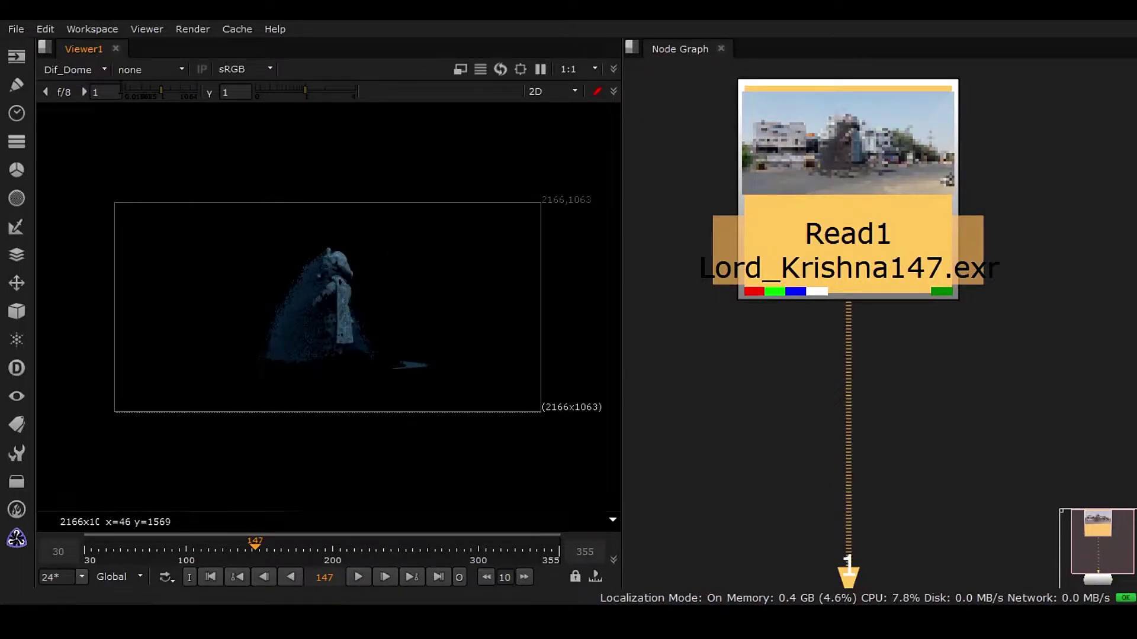
{"action": "left_click", "coordinate": [87, 72]}
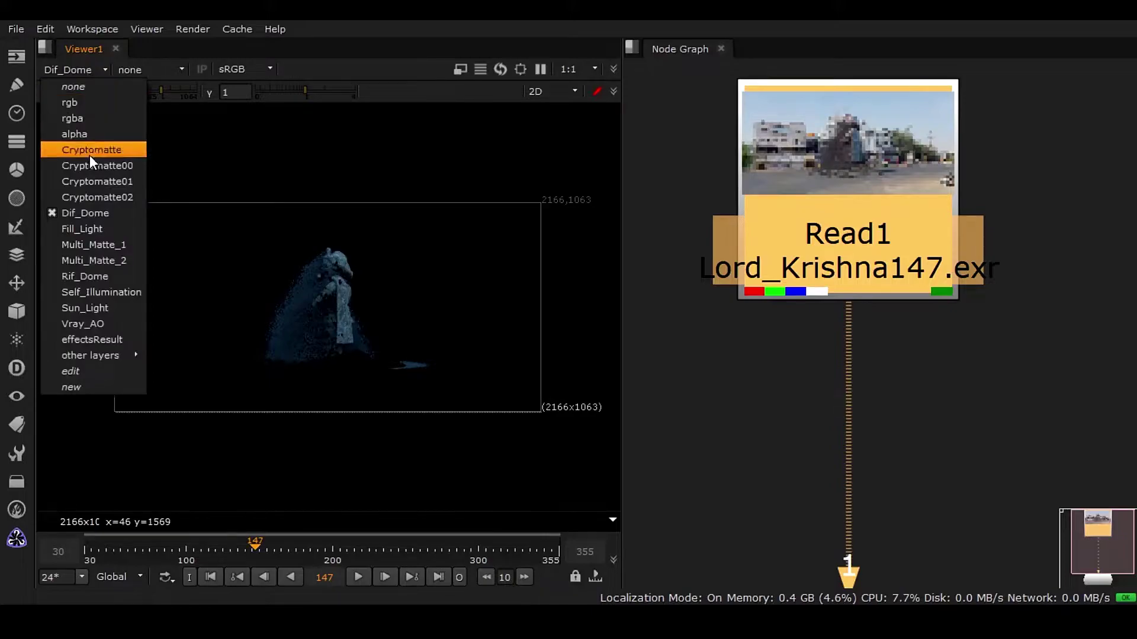
{"action": "left_click", "coordinate": [91, 229]}
{"action": "left_click", "coordinate": [90, 73]}
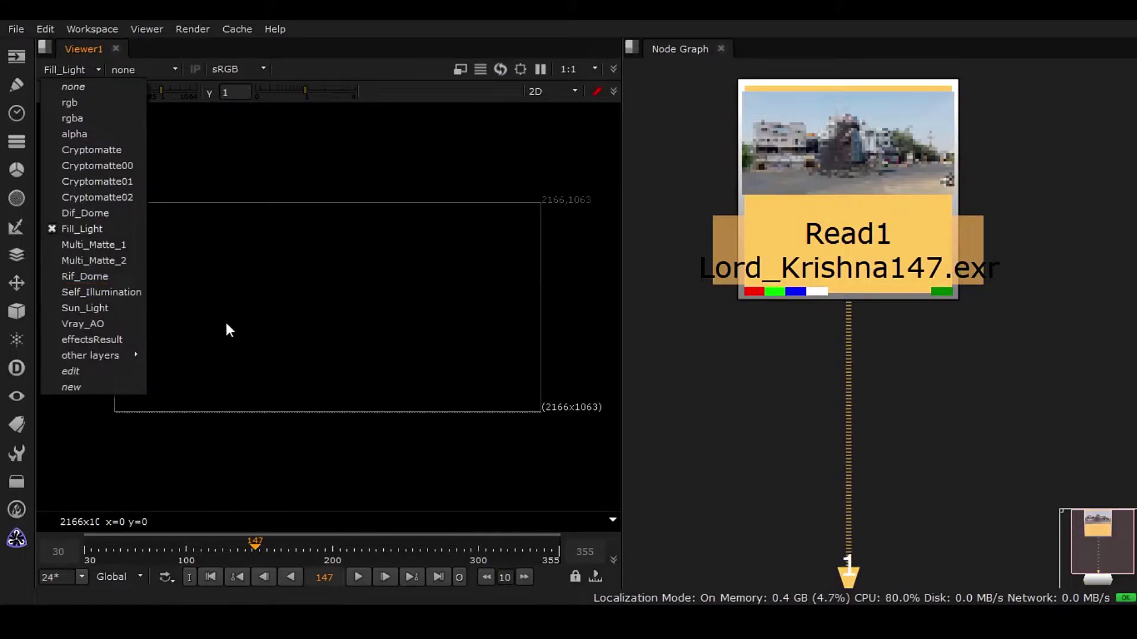
Return the viewer to rgba and select the Read1 node.
{"action": "left_click", "coordinate": [119, 119]}
{"action": "key", "text": "f"}
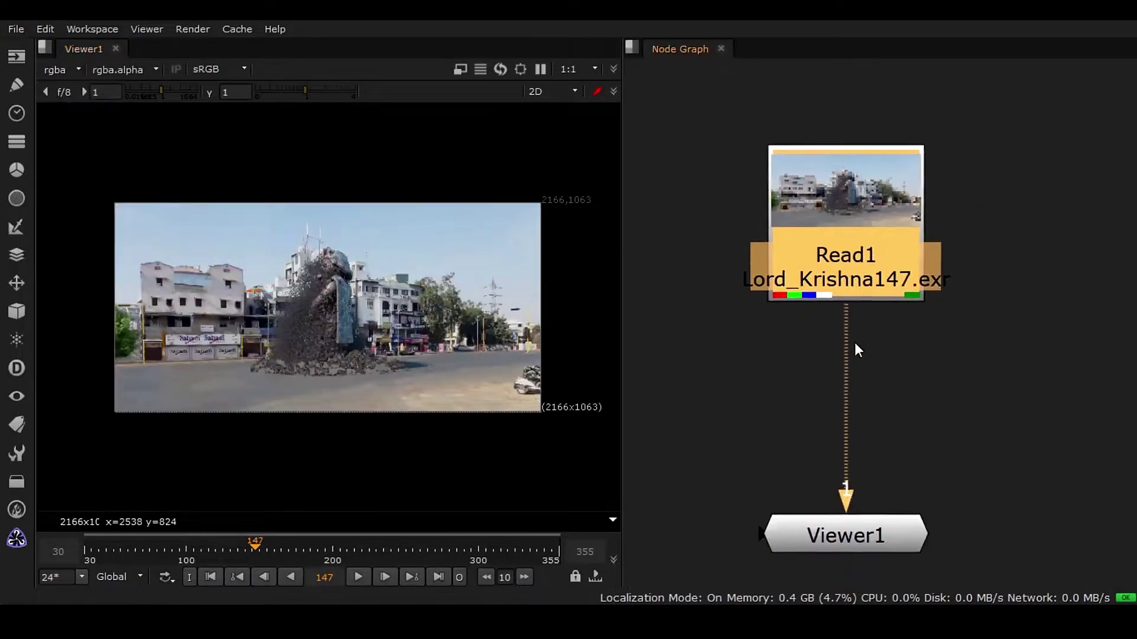
{"action": "left_click", "coordinate": [882, 542]}
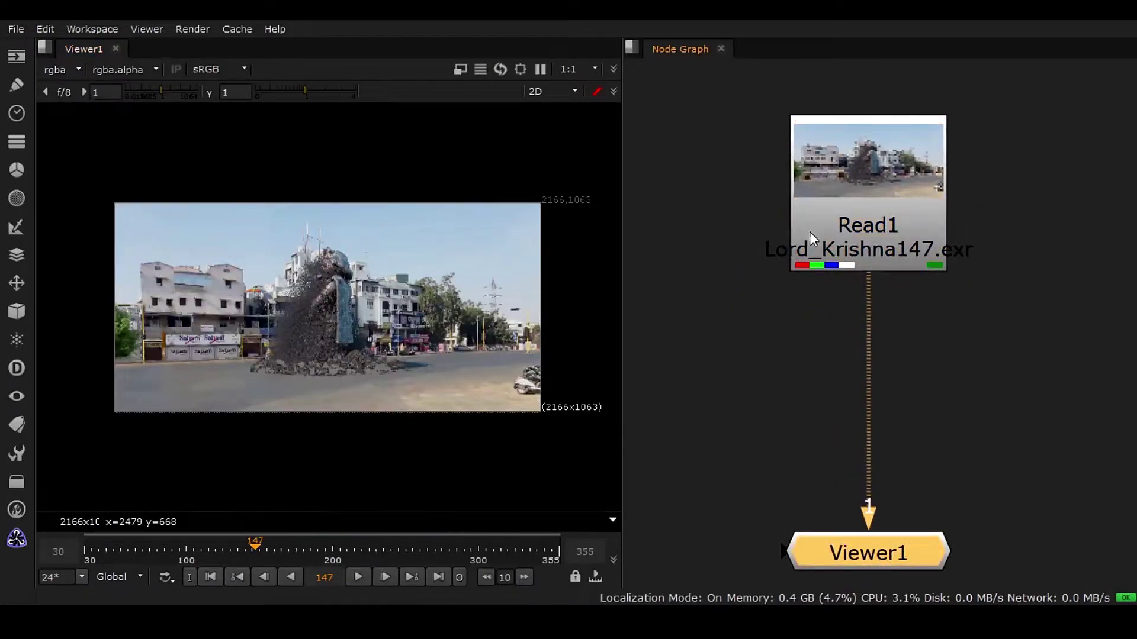
{"action": "left_click", "coordinate": [865, 200]}
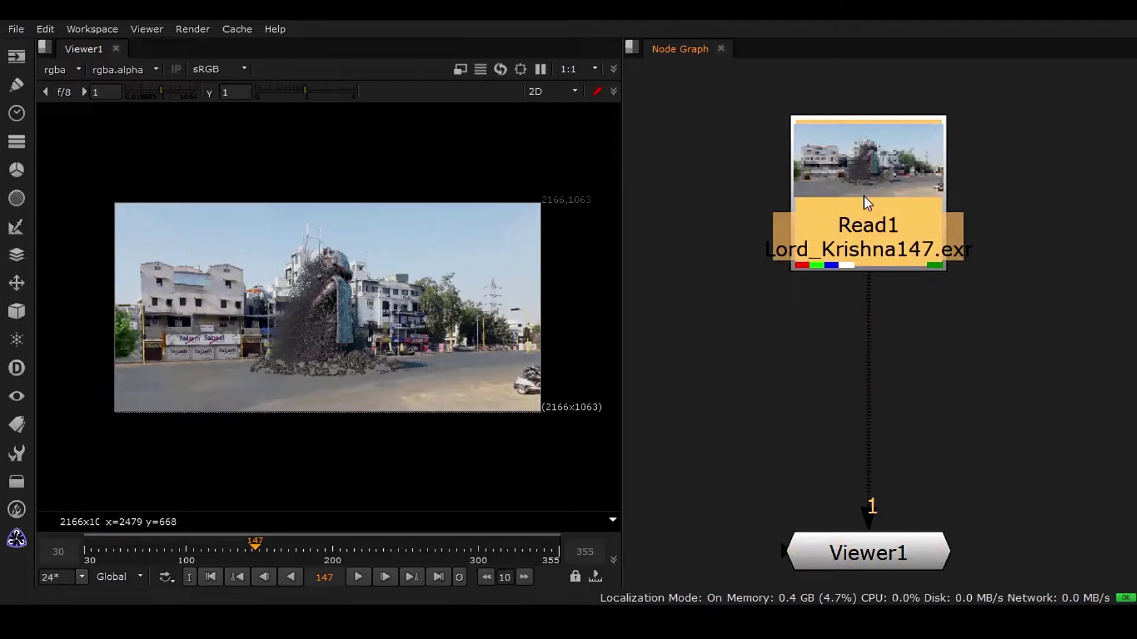
Add a LayerContactSheet node under Read1 with Show layer names enabled.
{"action": "key", "text": "Tab"}
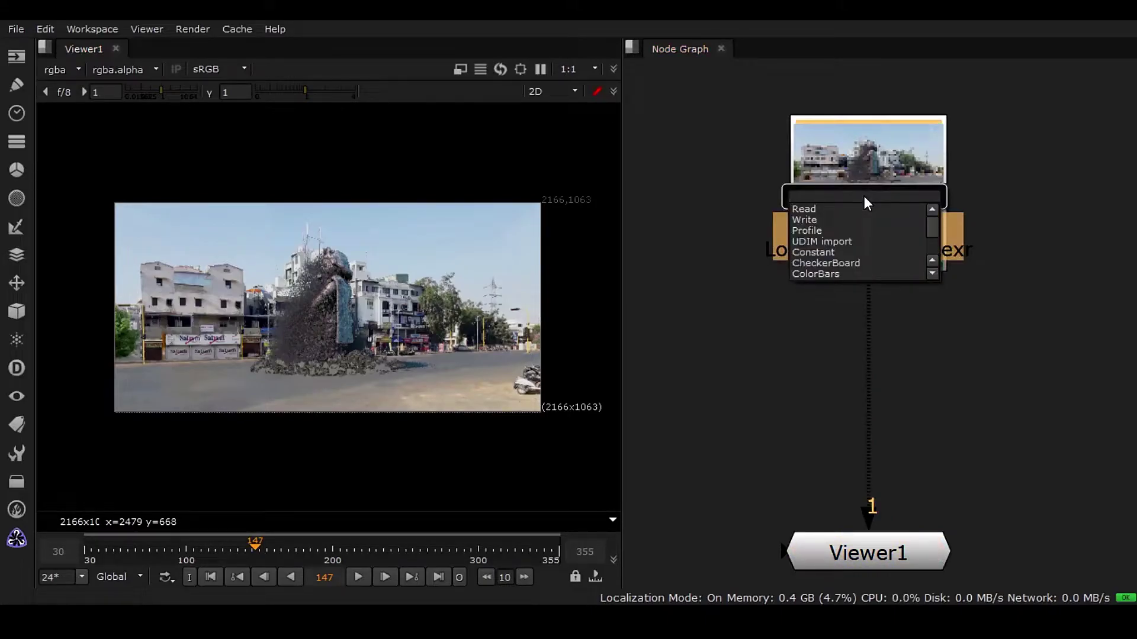
{"action": "type", "text": "l"}
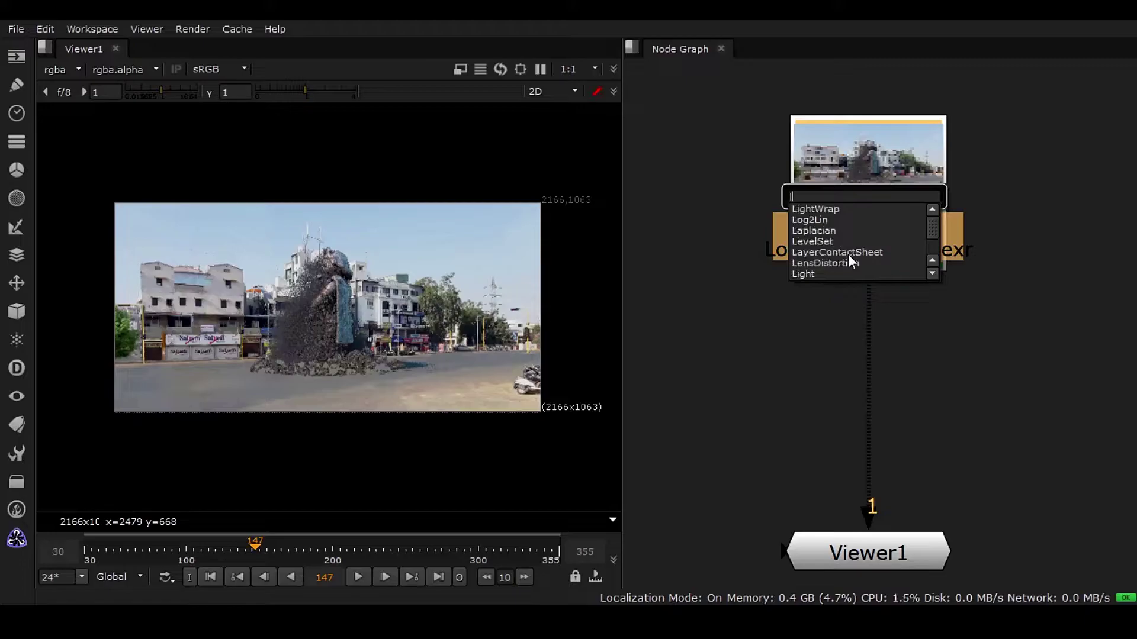
{"action": "left_click", "coordinate": [868, 252]}
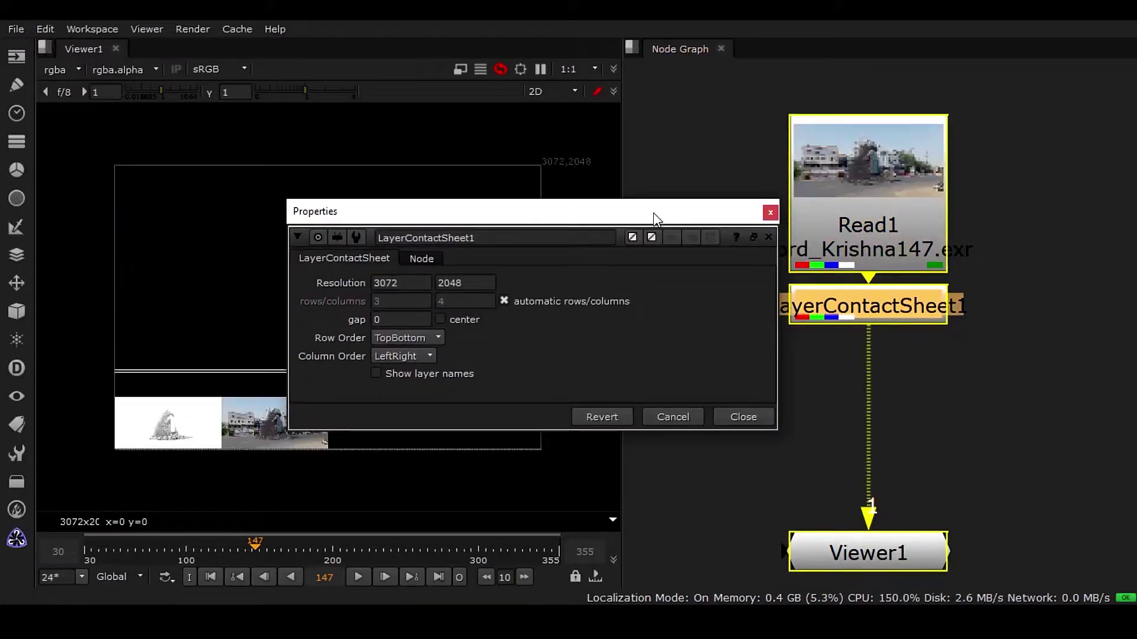
{"action": "left_click_drag", "start_coordinate": [655, 219], "coordinate": [953, 142]}
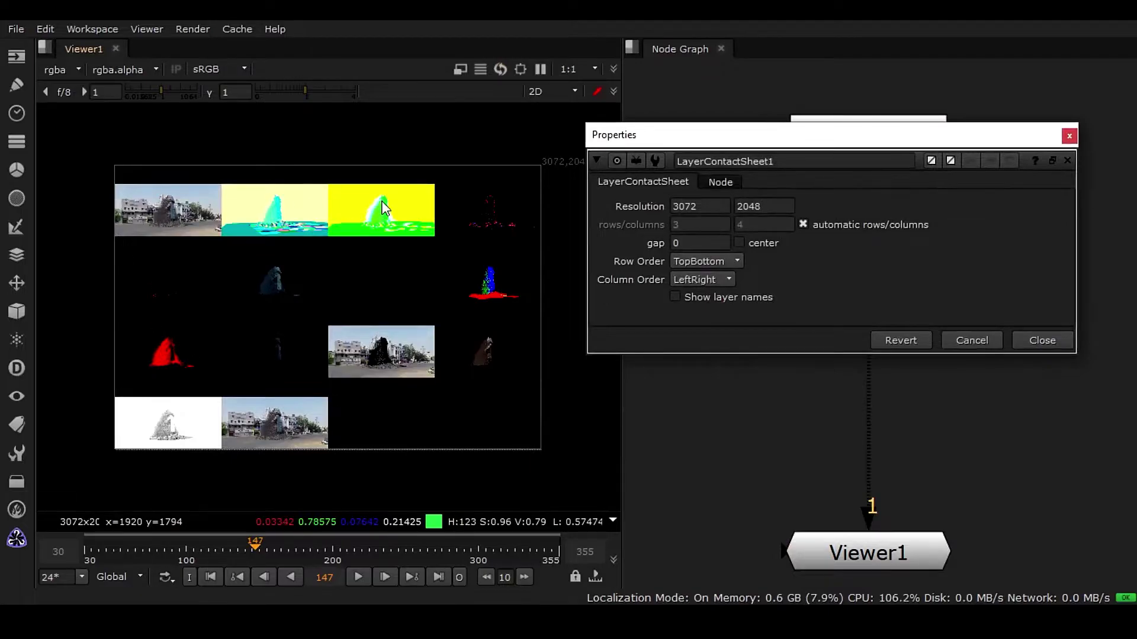
{"action": "left_click", "coordinate": [692, 301]}
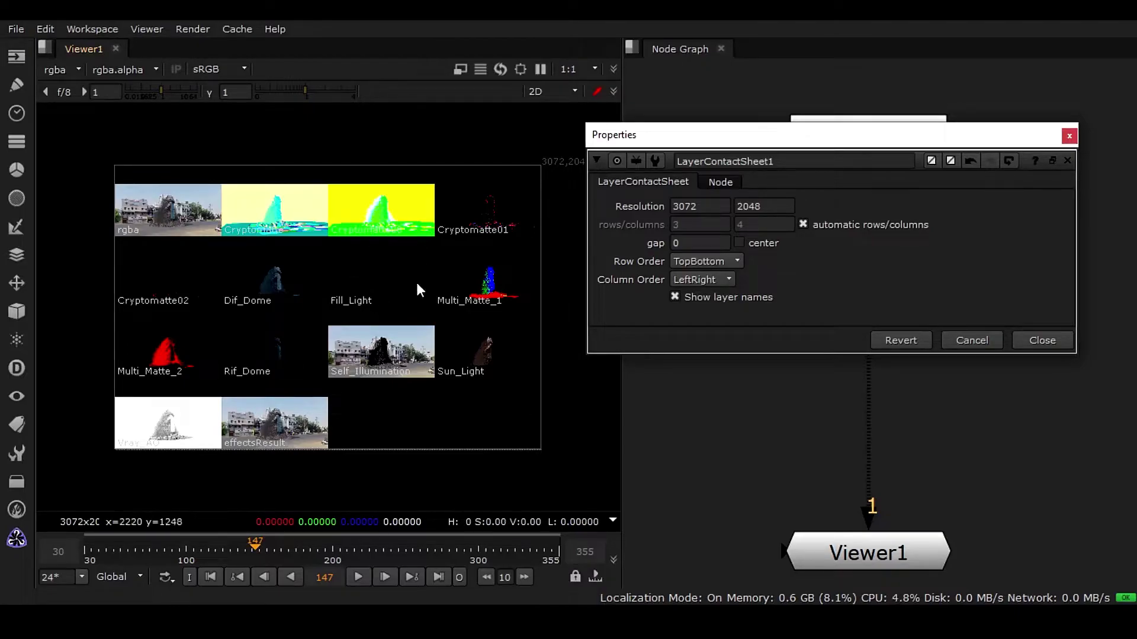
{"action": "left_click_drag", "start_coordinate": [160, 86], "coordinate": [194, 94]}
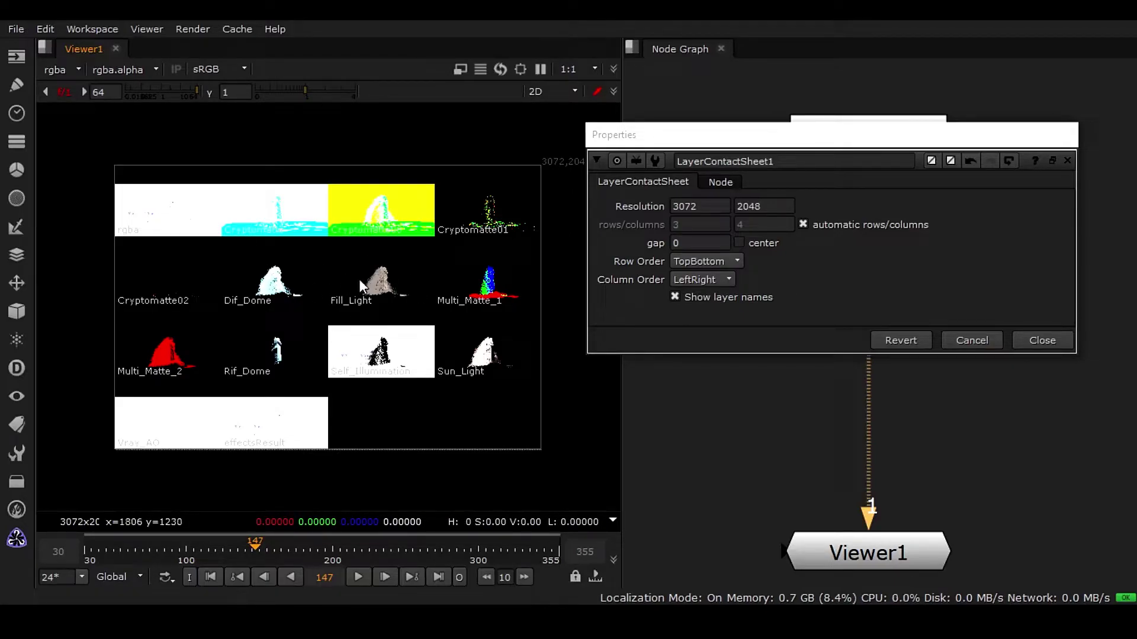
{"action": "left_click", "coordinate": [65, 92]}
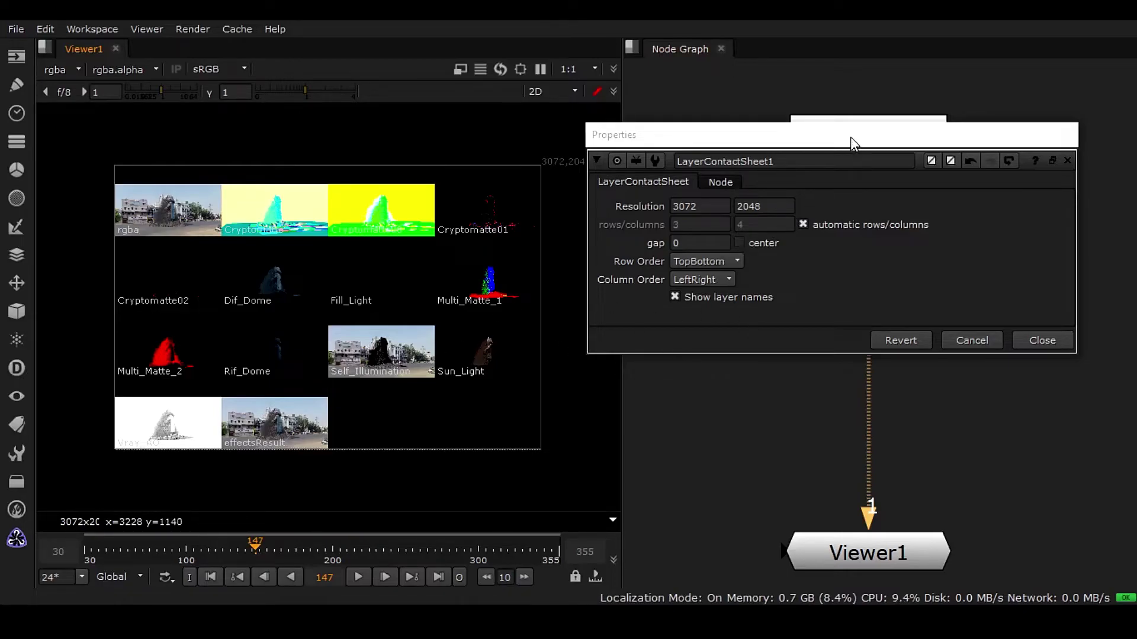
Close the LayerContactSheet1 properties panel.
{"action": "left_click_drag", "start_coordinate": [851, 141], "coordinate": [472, 188]}
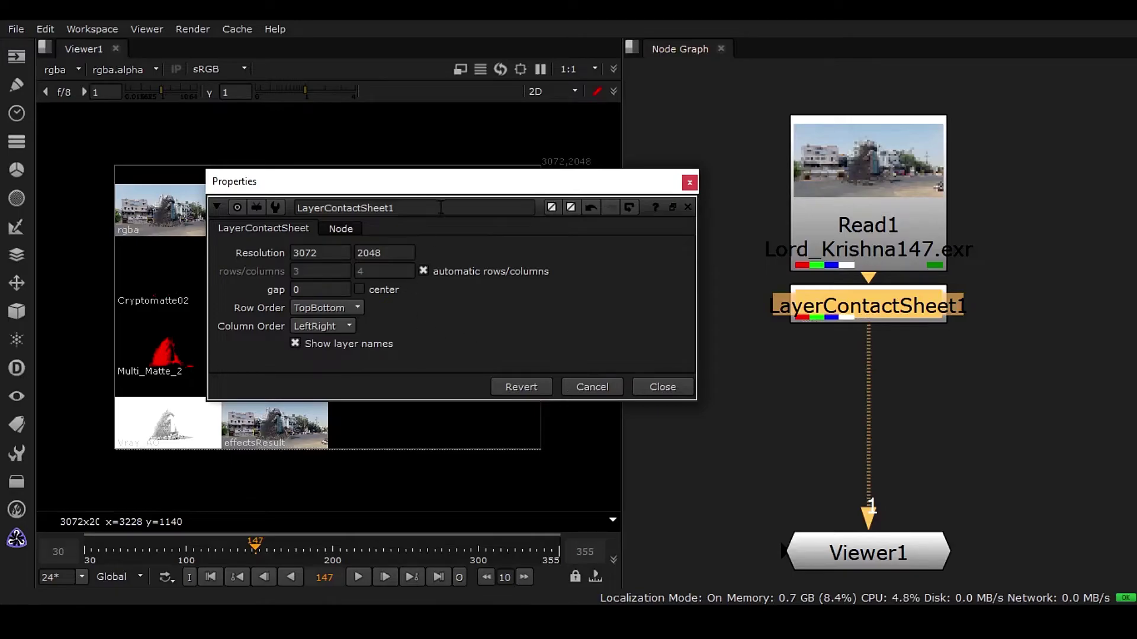
{"action": "left_click_drag", "start_coordinate": [542, 190], "coordinate": [813, 152]}
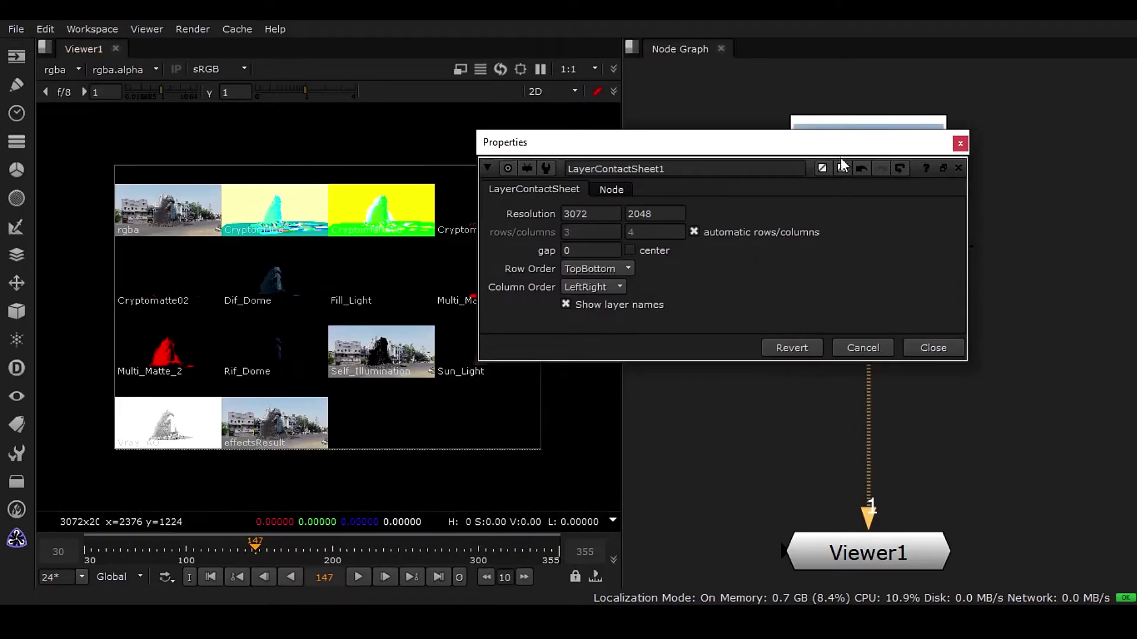
{"action": "left_click_drag", "start_coordinate": [841, 142], "coordinate": [483, 132]}
{"action": "left_click", "coordinate": [590, 340]}
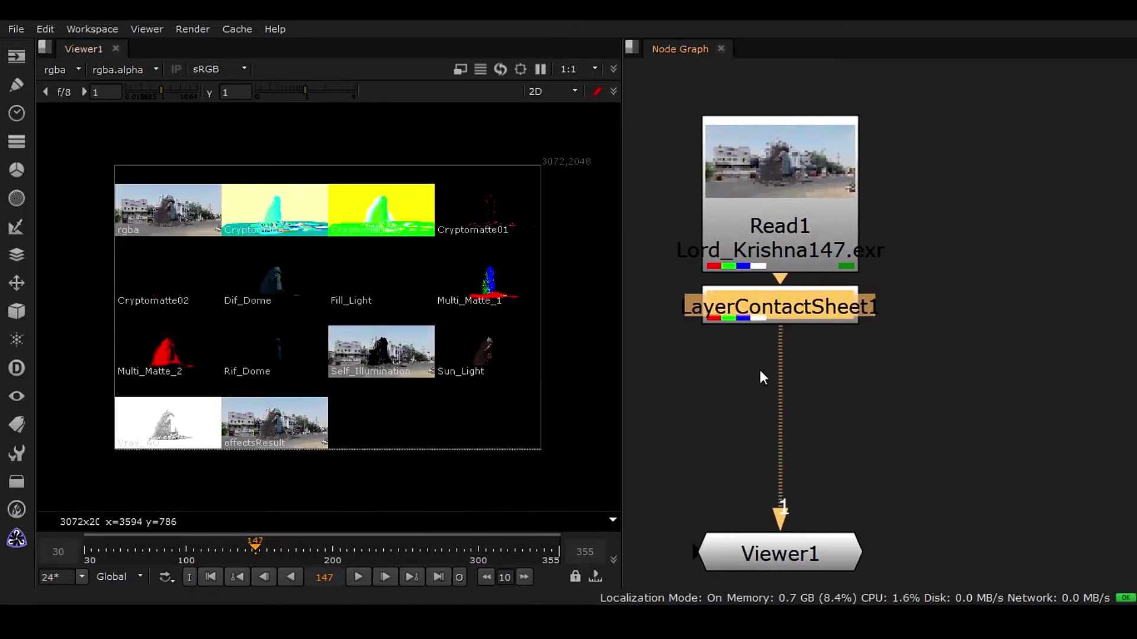
Move LayerContactSheet1 above Read1 and pipe Viewer1 directly from Read1.
{"action": "scroll", "coordinate": [770, 367], "scroll_direction": "down", "scroll_amount": 2}
{"action": "middle_click_drag", "start_coordinate": [815, 359], "coordinate": [851, 291]}
{"action": "left_click_drag", "start_coordinate": [851, 291], "coordinate": [885, 61]}
{"action": "left_click_drag", "start_coordinate": [880, 475], "coordinate": [705, 528]}
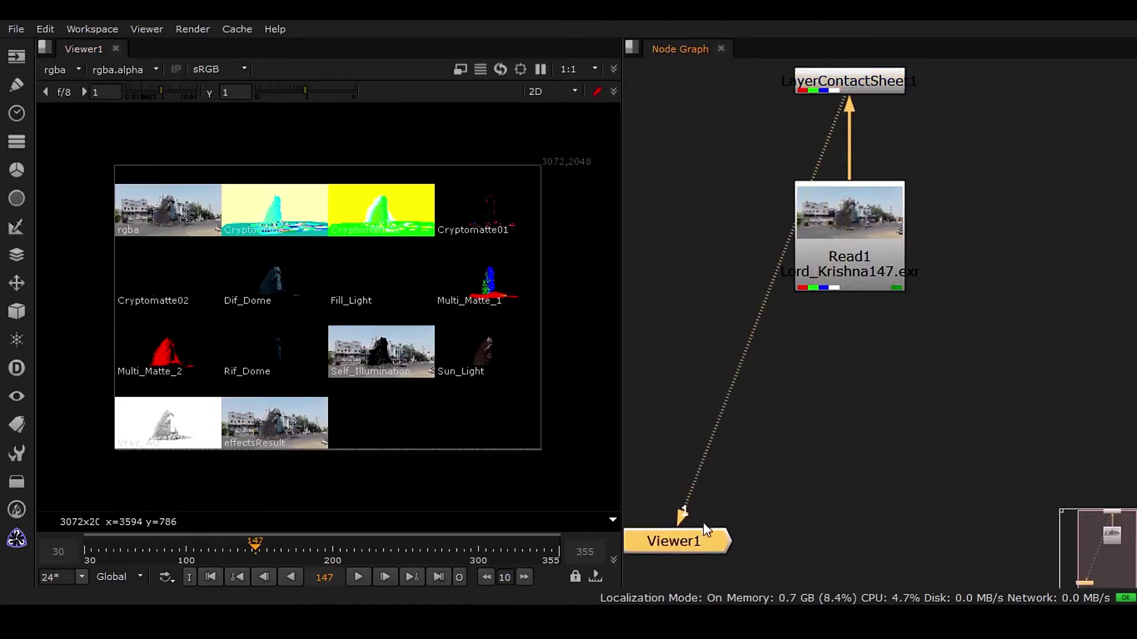
{"action": "left_click_drag", "start_coordinate": [834, 105], "coordinate": [823, 278]}
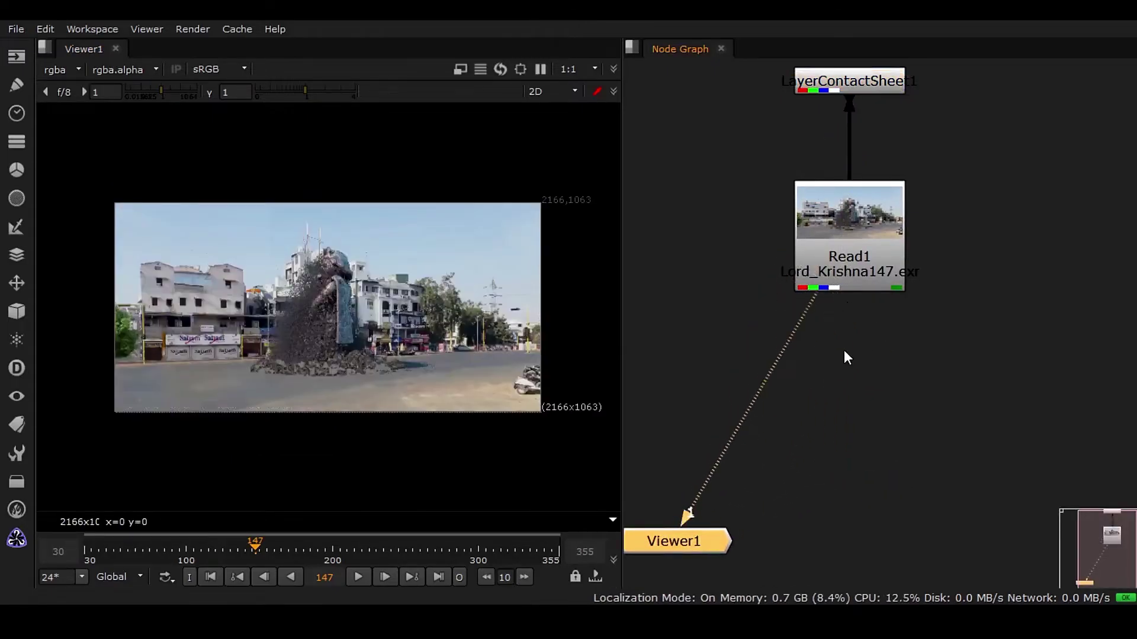
{"action": "scroll", "coordinate": [844, 357], "scroll_direction": "down", "scroll_amount": 3}
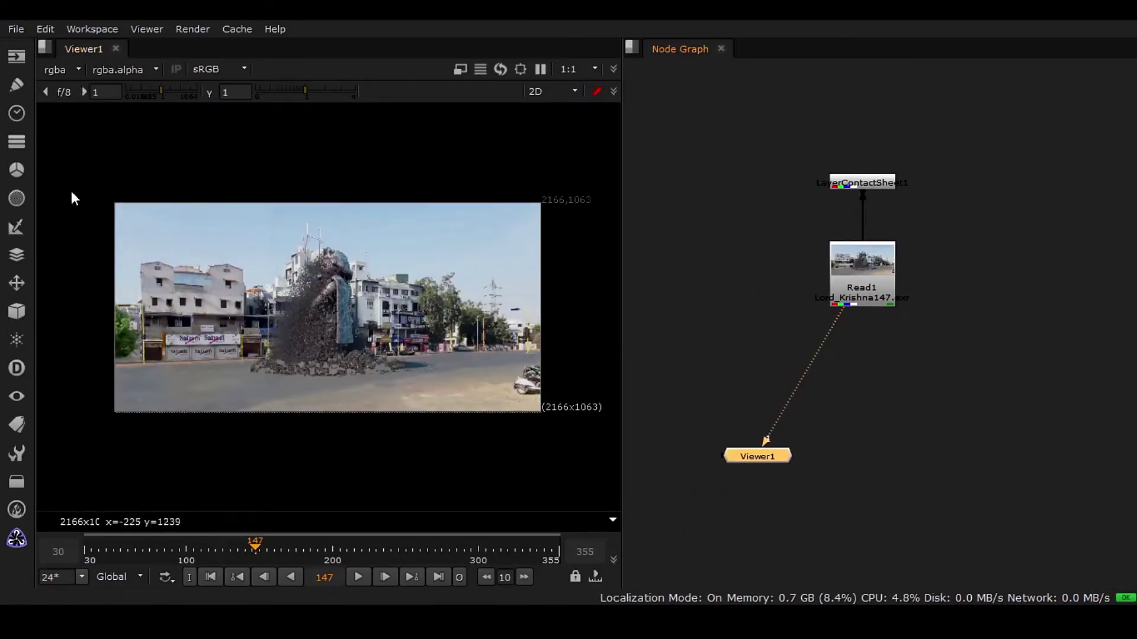
Save the comp script as Lord_Krishna_Comp in the G:/Lord_Krishna_Comp folder.
{"action": "left_click", "coordinate": [16, 29]}
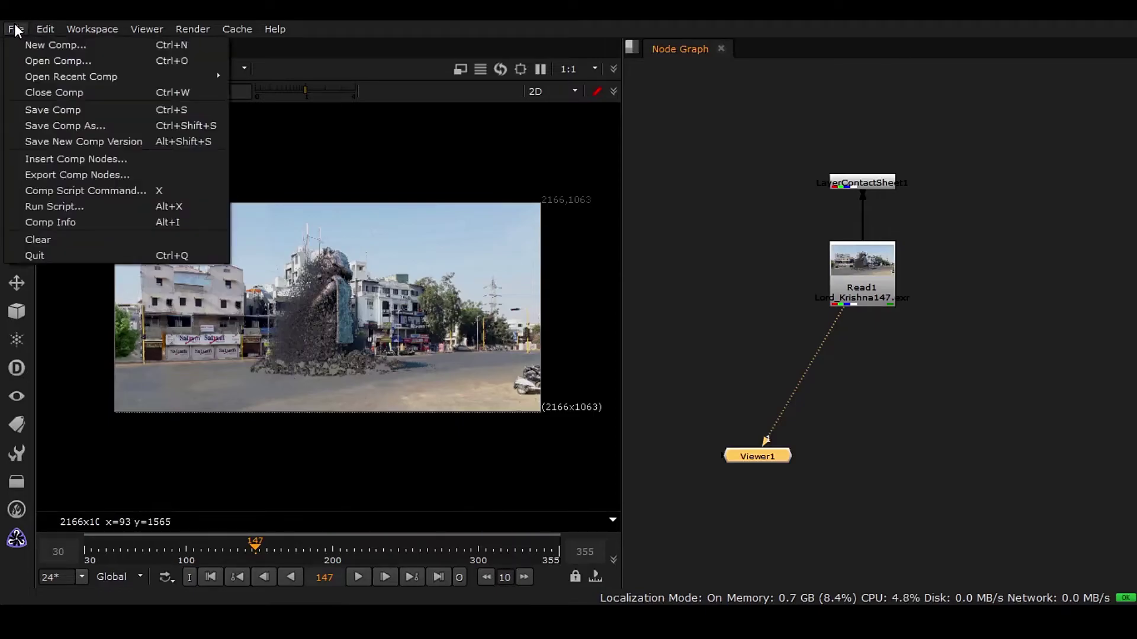
{"action": "left_click", "coordinate": [112, 110]}
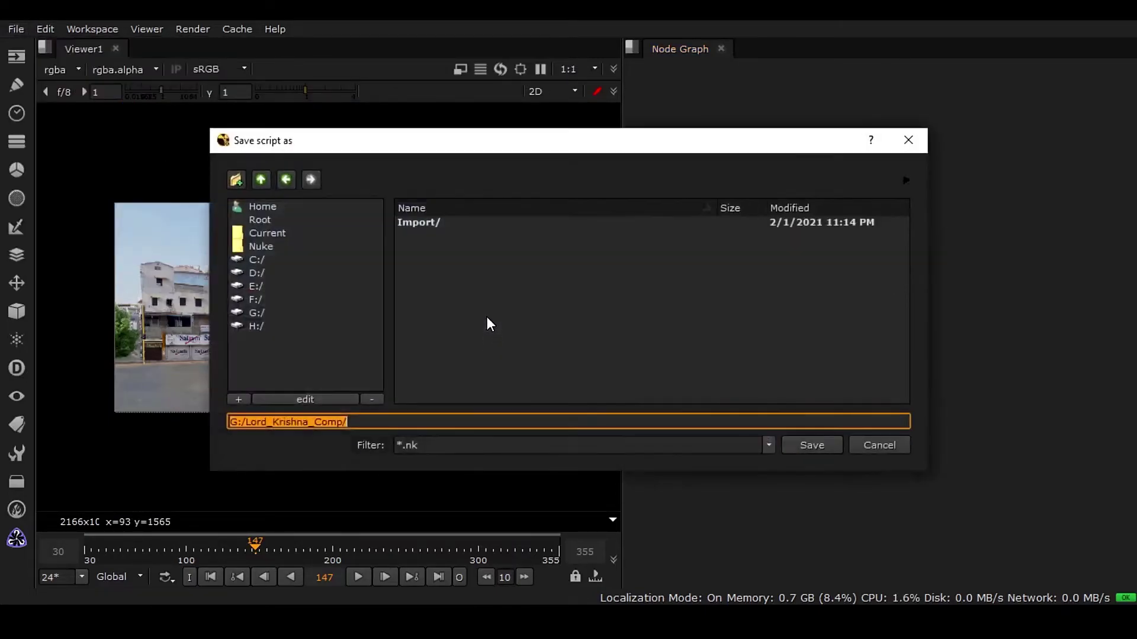
{"action": "left_click", "coordinate": [411, 421]}
{"action": "left_click_drag", "start_coordinate": [246, 421], "coordinate": [343, 425]}
{"action": "right_click", "coordinate": [334, 422]}
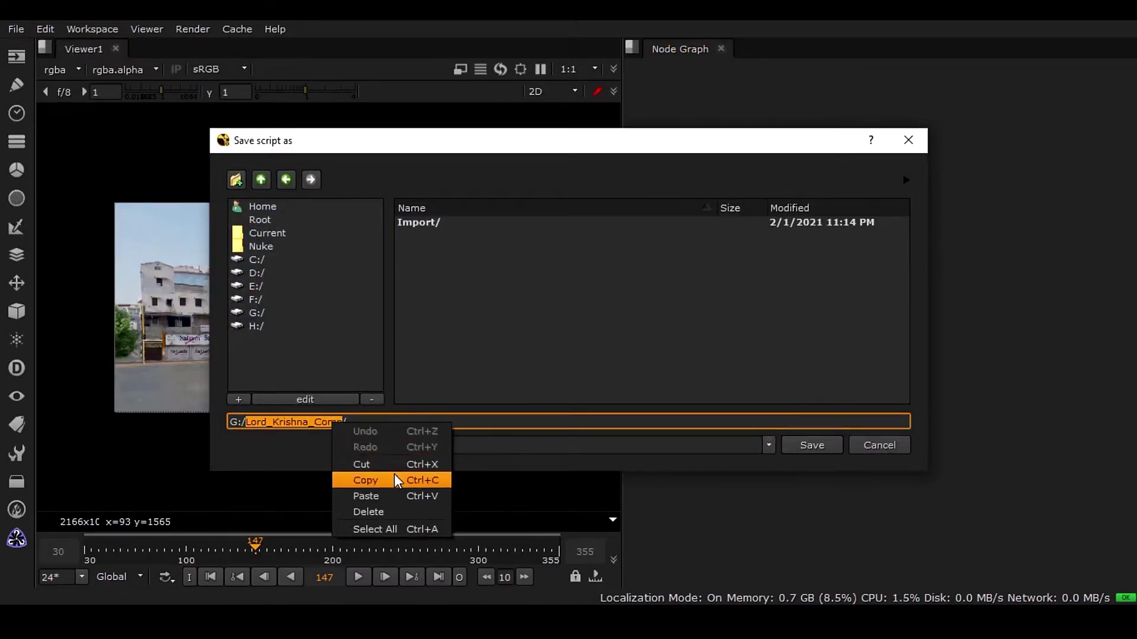
{"action": "left_click", "coordinate": [379, 473]}
{"action": "left_click", "coordinate": [389, 425]}
{"action": "right_click", "coordinate": [388, 425]}
{"action": "left_click", "coordinate": [422, 496]}
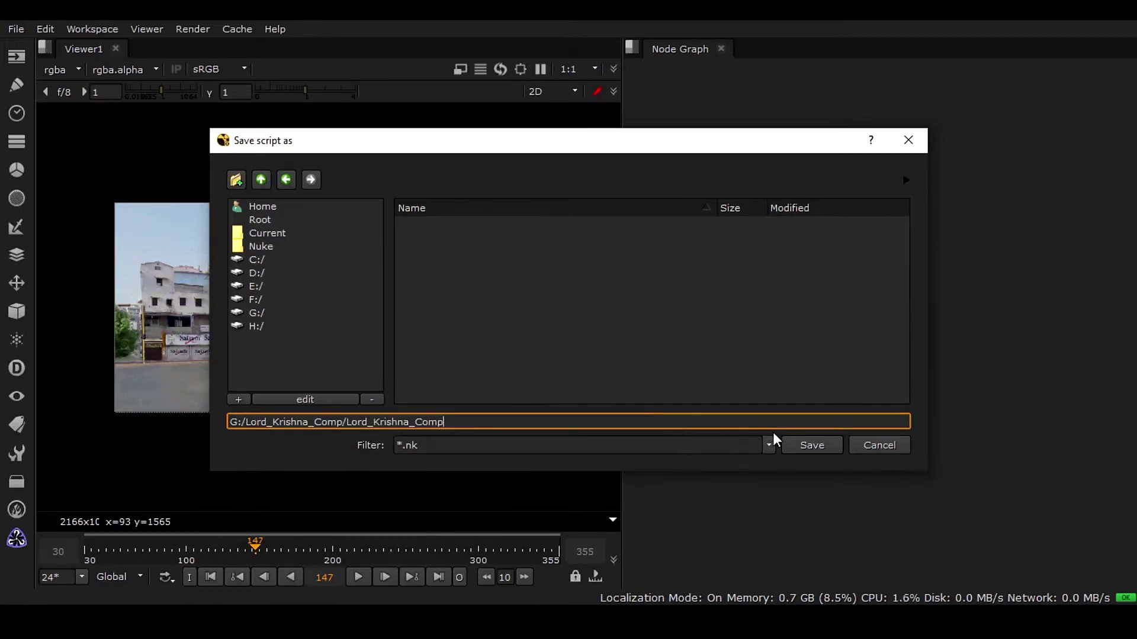
{"action": "left_click", "coordinate": [814, 448]}
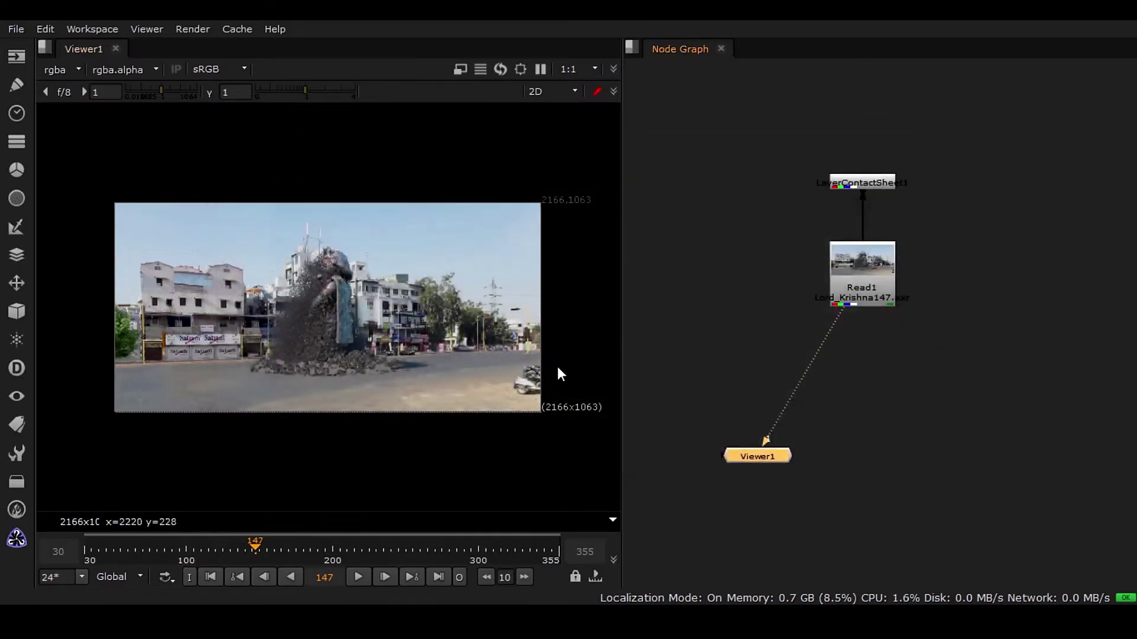
In File Explorer, review the ten items in the Import folder and return.
{"action": "key", "text": "alt+Tab"}
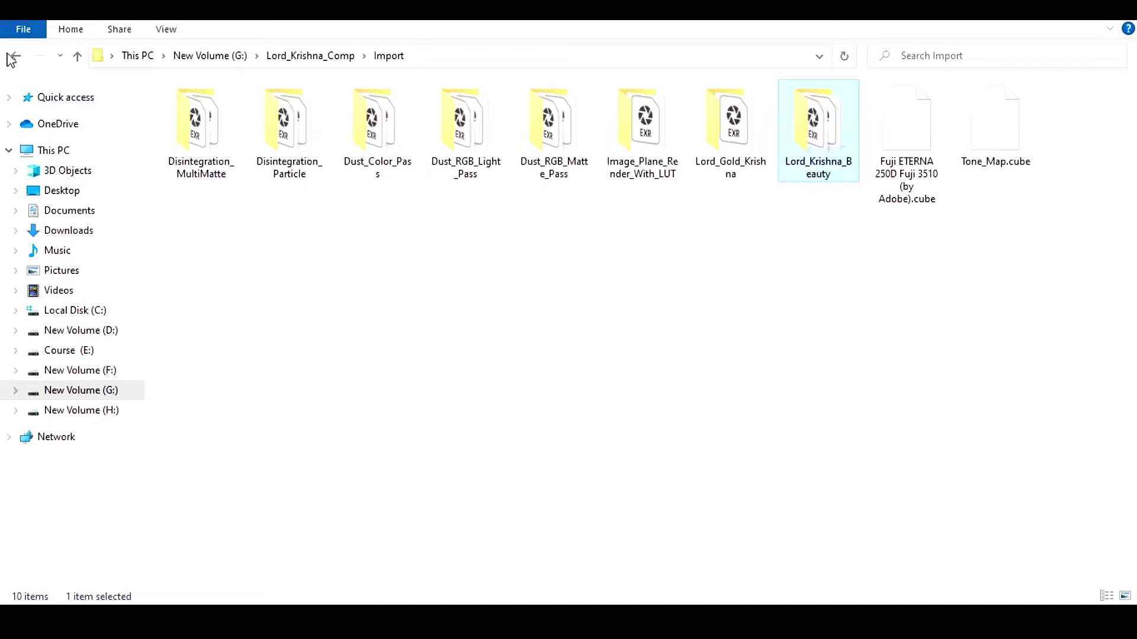
{"action": "key", "text": "alt+Up"}
{"action": "left_click", "coordinate": [320, 207]}
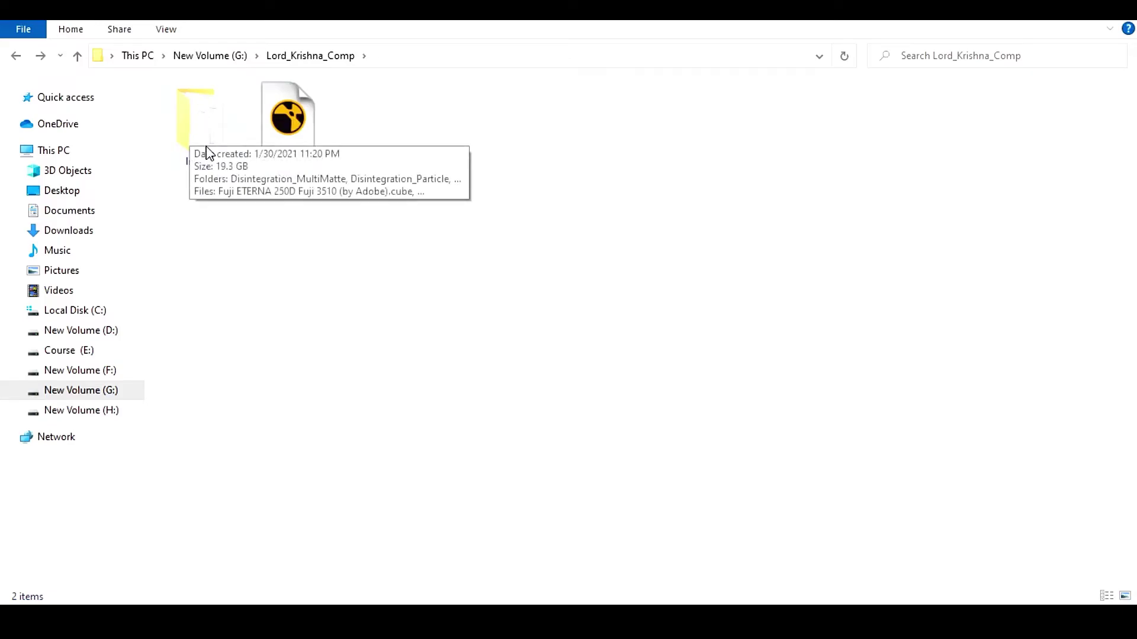
{"action": "double_click", "coordinate": [198, 131]}
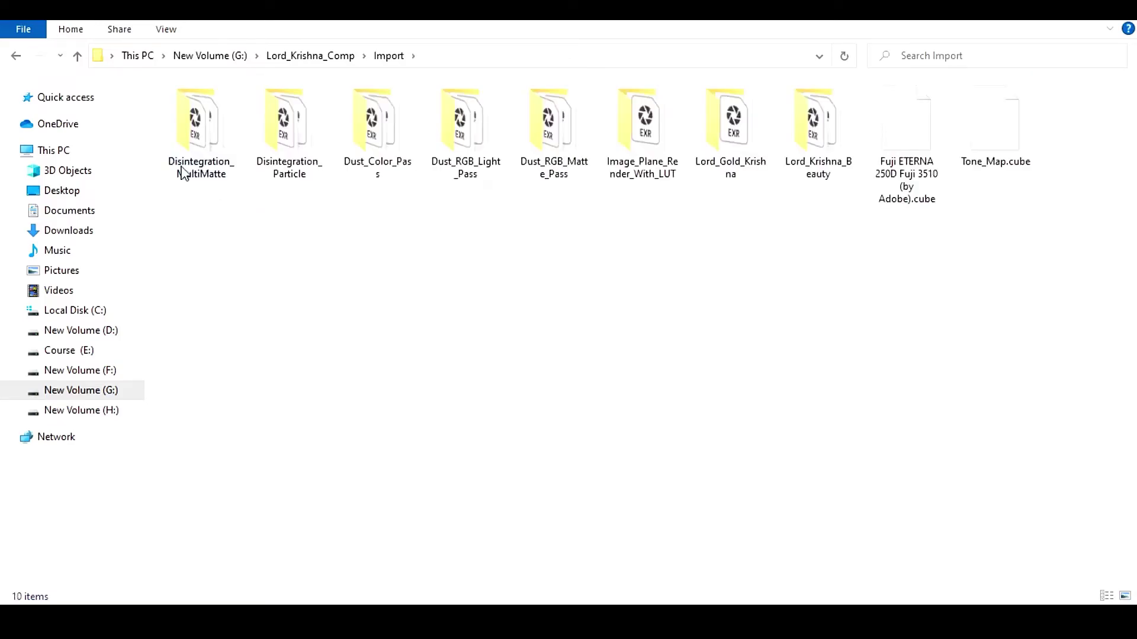
{"action": "left_click_drag", "start_coordinate": [1099, 356], "coordinate": [119, 139]}
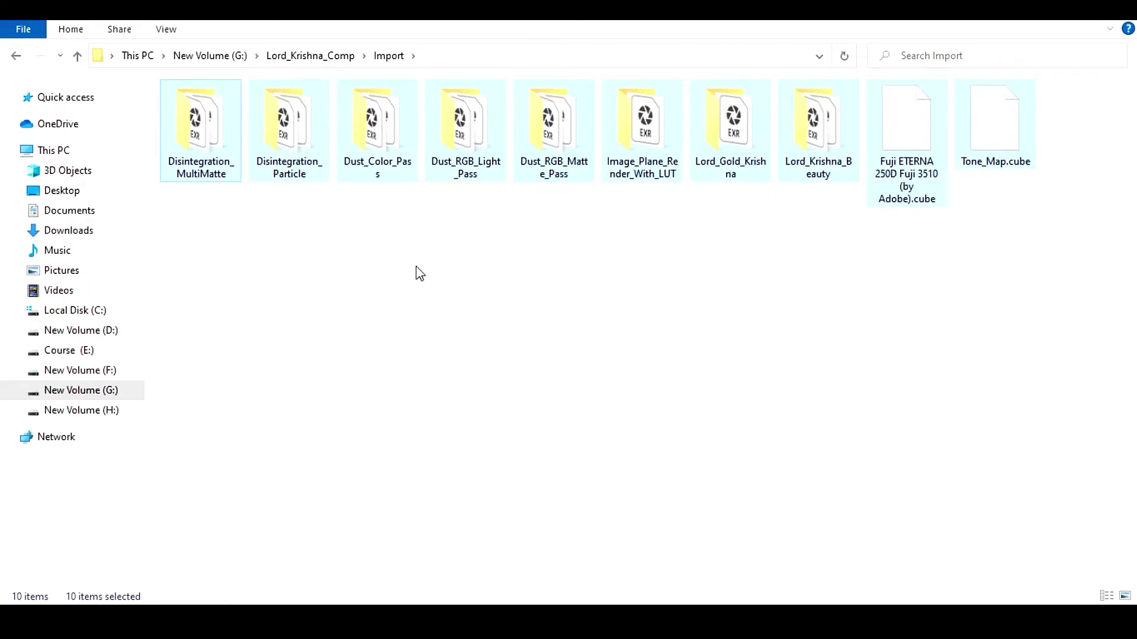
{"action": "left_click", "coordinate": [17, 57]}
Reopen the Import folder, then go back to the Lord_Krishna_Comp folder.
{"action": "left_click", "coordinate": [307, 245]}
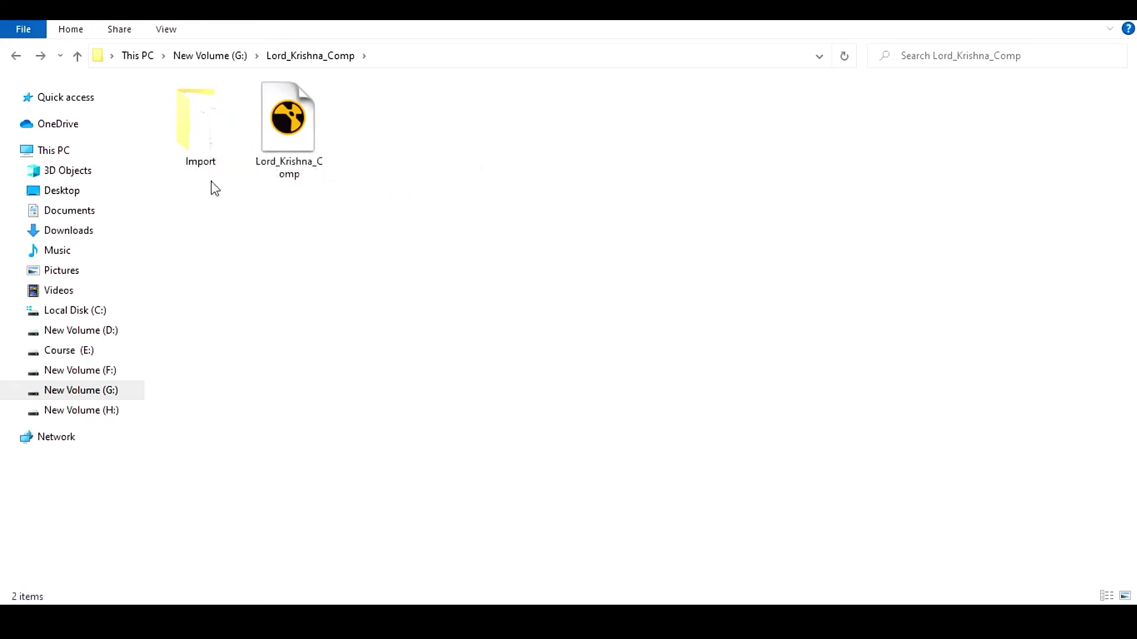
{"action": "left_click", "coordinate": [204, 134]}
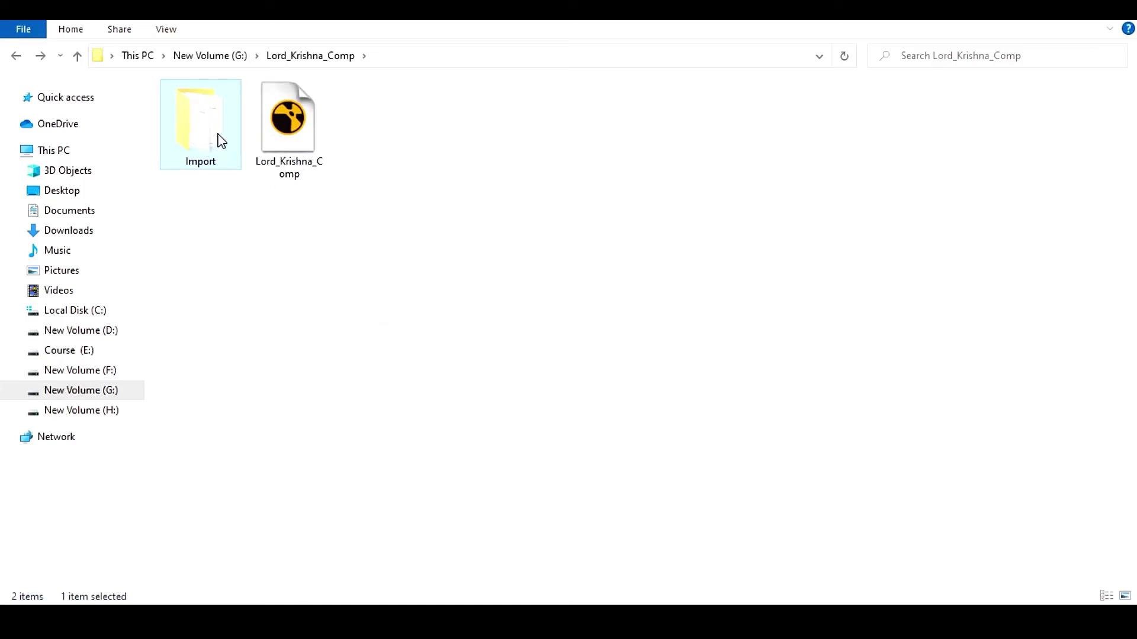
{"action": "double_click", "coordinate": [214, 140]}
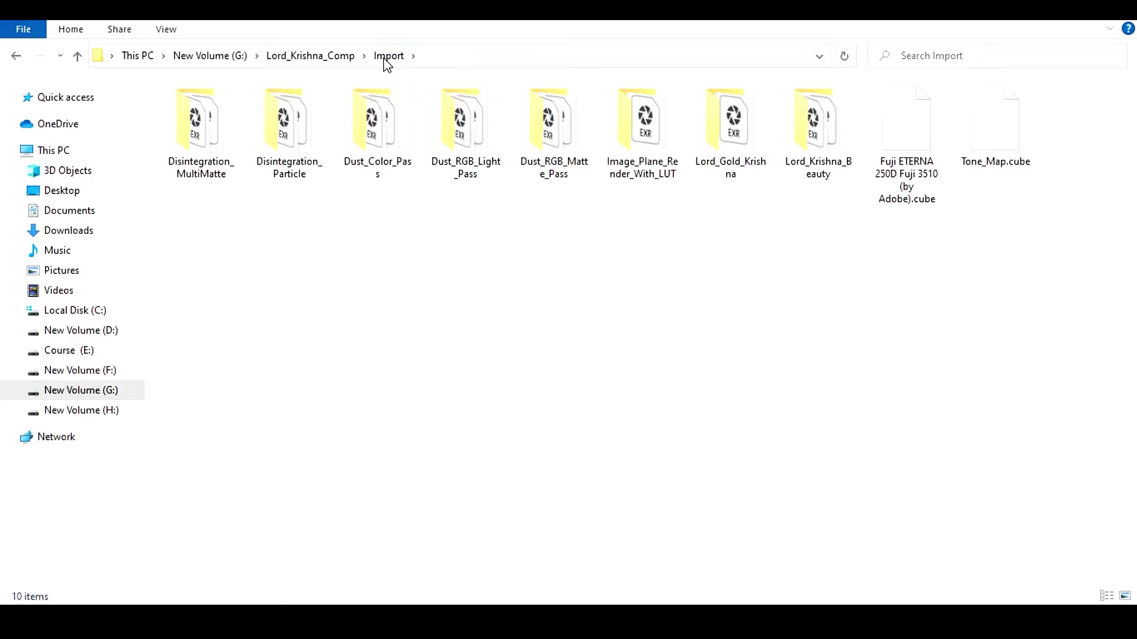
{"action": "left_click", "coordinate": [16, 55]}
Return to Nuke and open Read1's properties.
{"action": "left_click", "coordinate": [549, 547]}
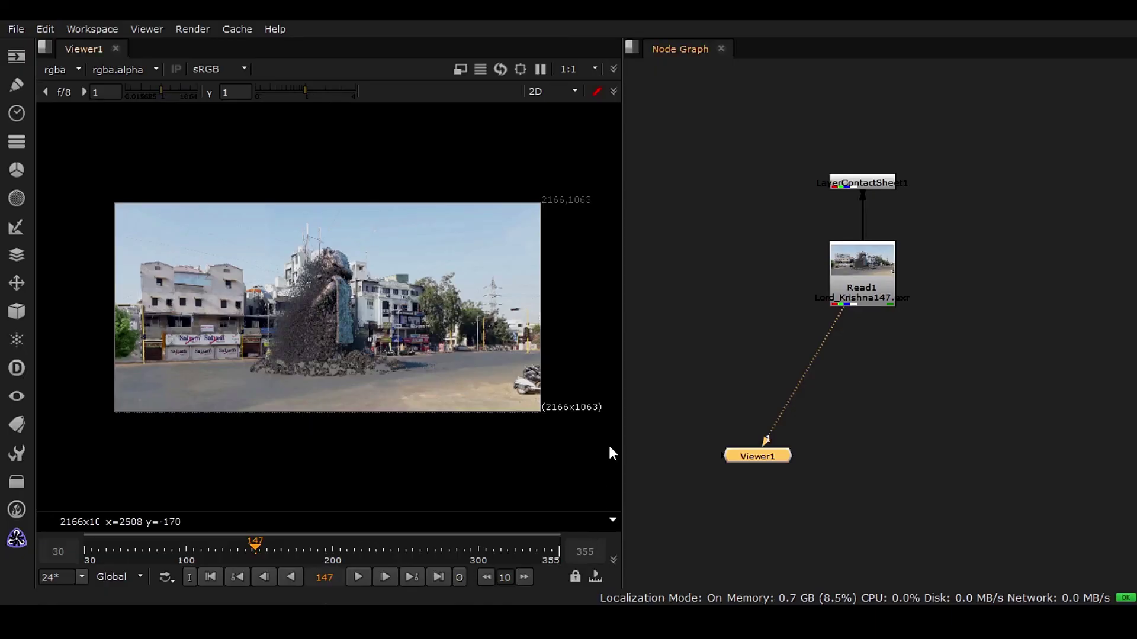
{"action": "middle_click_drag", "start_coordinate": [935, 339], "coordinate": [882, 250]}
{"action": "middle_click_drag", "start_coordinate": [778, 122], "coordinate": [780, 163]}
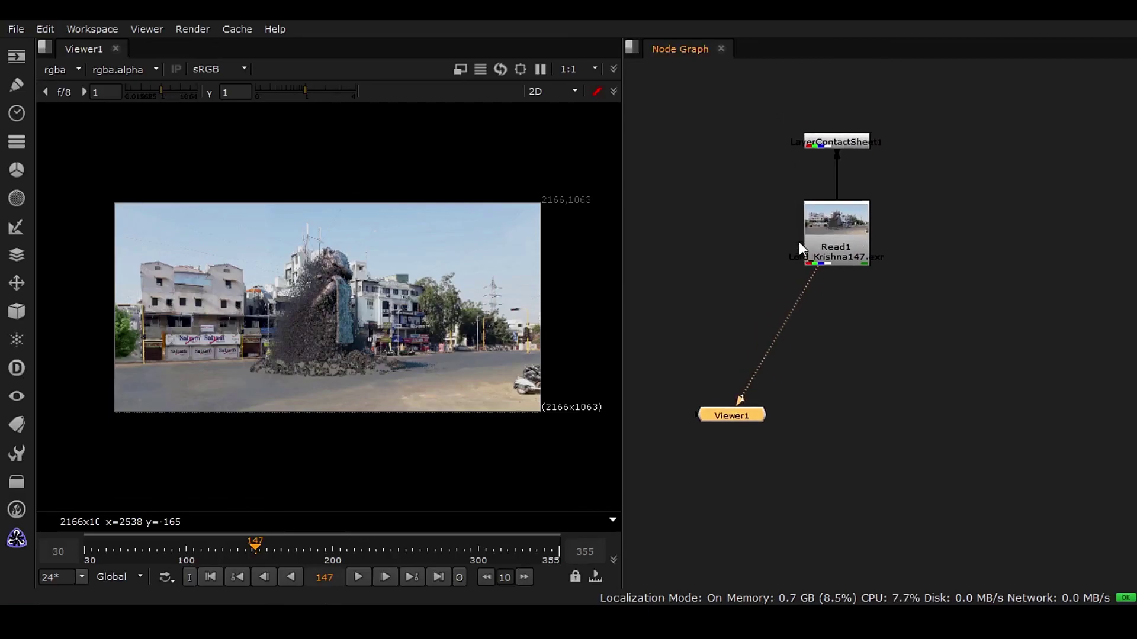
{"action": "double_click", "coordinate": [846, 241]}
Select Read1's file path under Import/Lord_Krishna_Beauty.
{"action": "left_click_drag", "start_coordinate": [605, 94], "coordinate": [543, 148]}
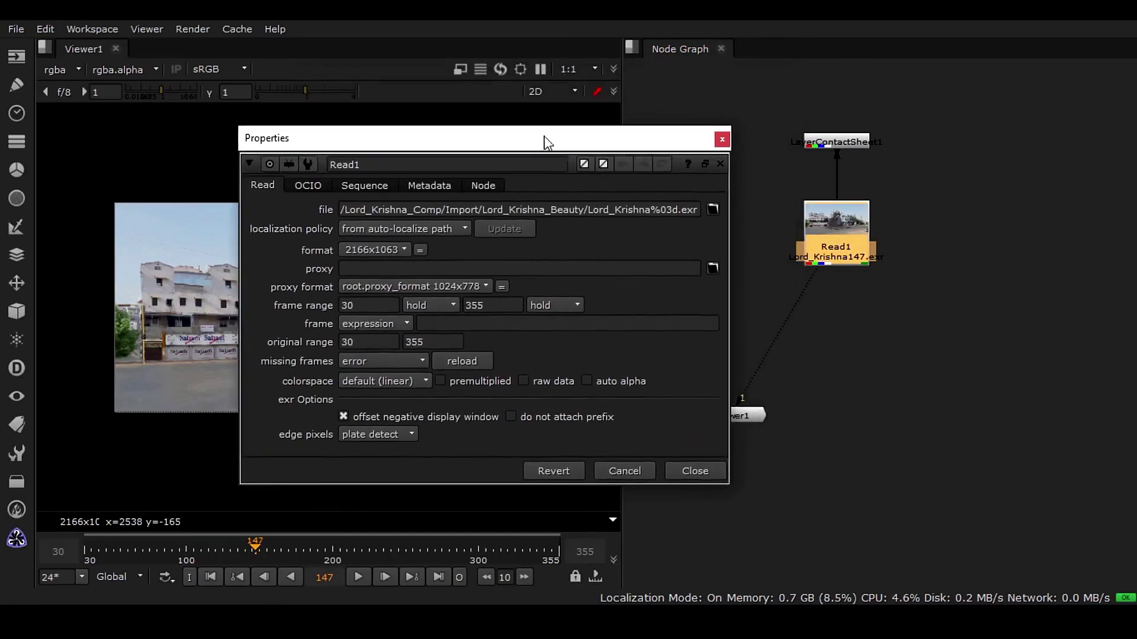
{"action": "left_click_drag", "start_coordinate": [341, 209], "coordinate": [772, 212]}
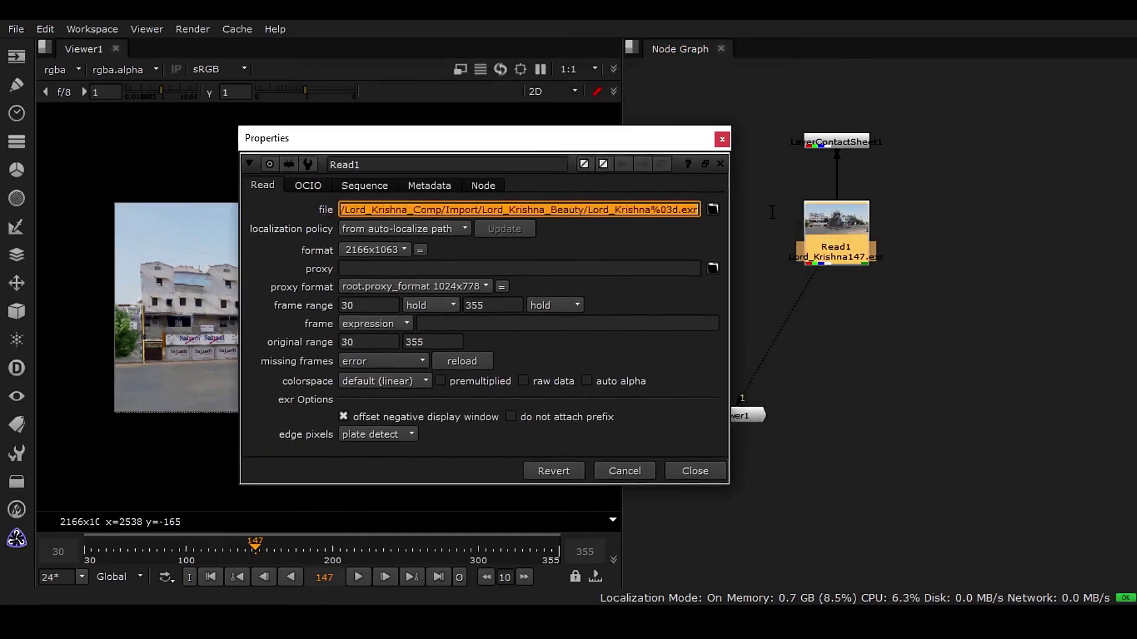
{"action": "left_click", "coordinate": [695, 210]}
{"action": "left_click_drag", "start_coordinate": [695, 209], "coordinate": [340, 211]}
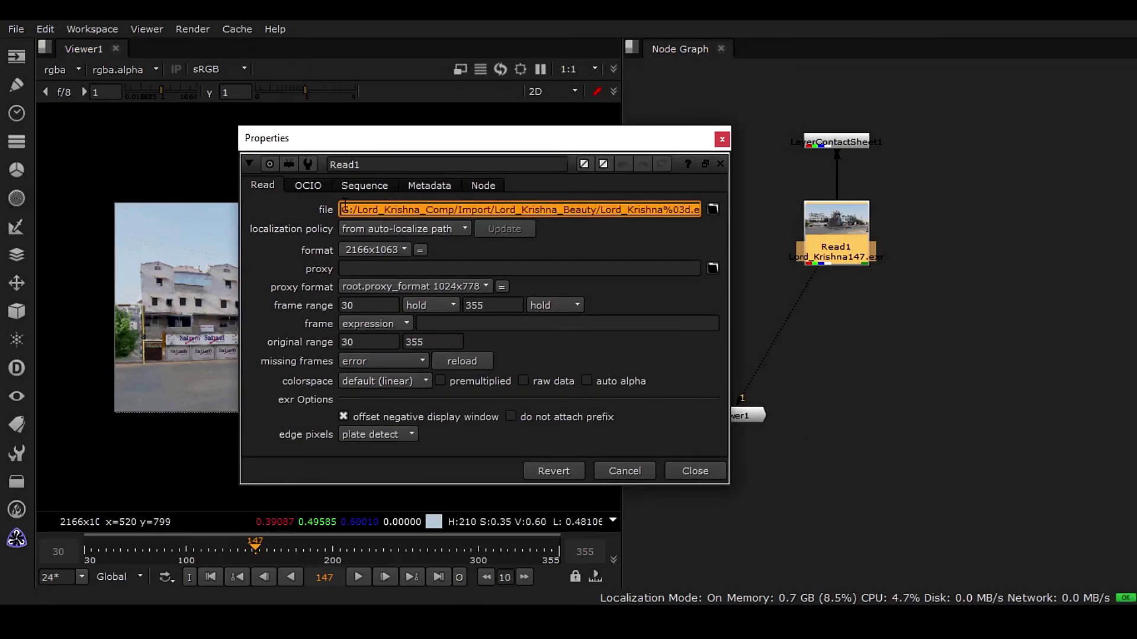